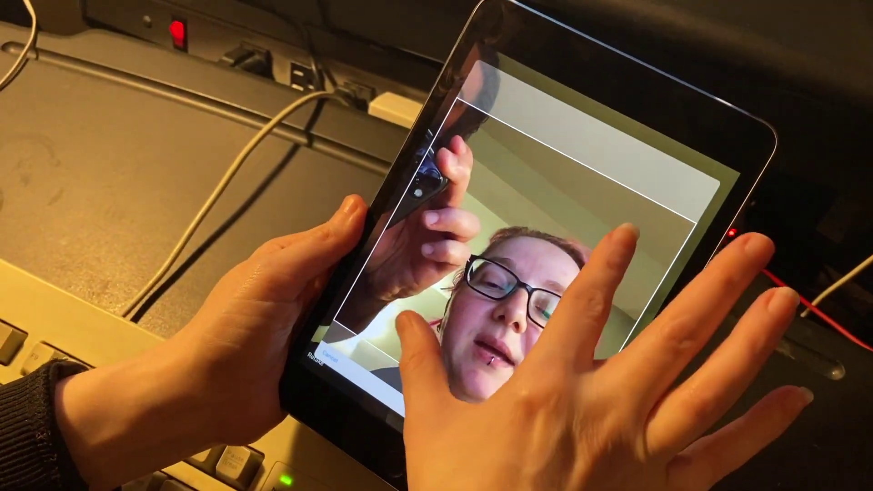
scroll(504, 273, up, 3)
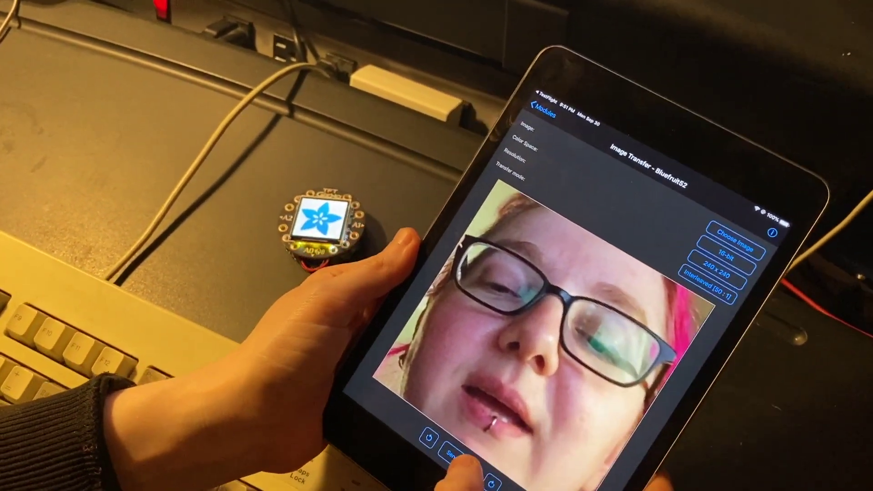
Send the cropped selfie to the TFT Gizmo display over Bluetooth
click(416, 440)
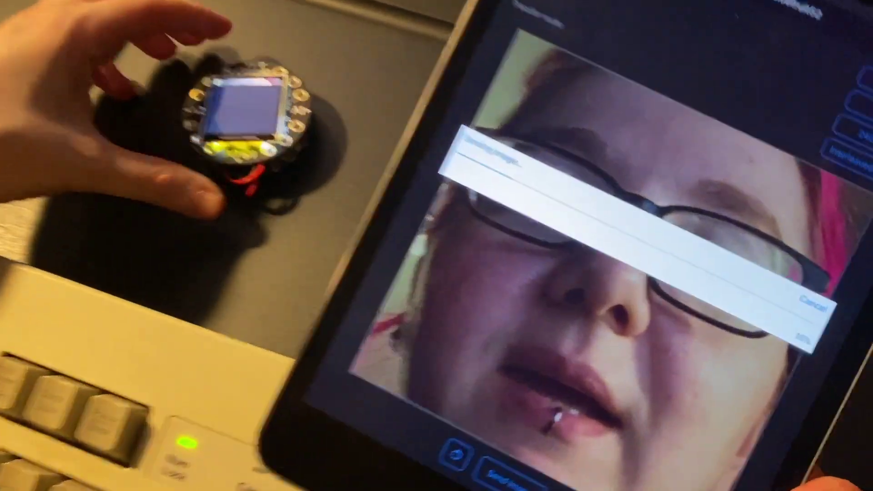